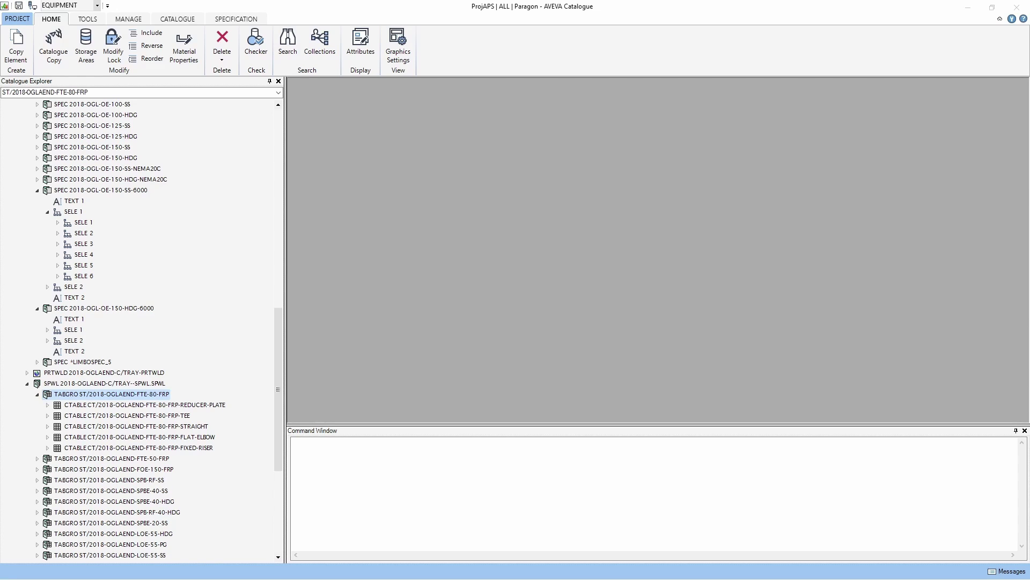
Query all attributes of the current tray group with 'q att'.
{"action": "left_click", "coordinate": [529, 495]}
{"action": "type", "text": "q"}
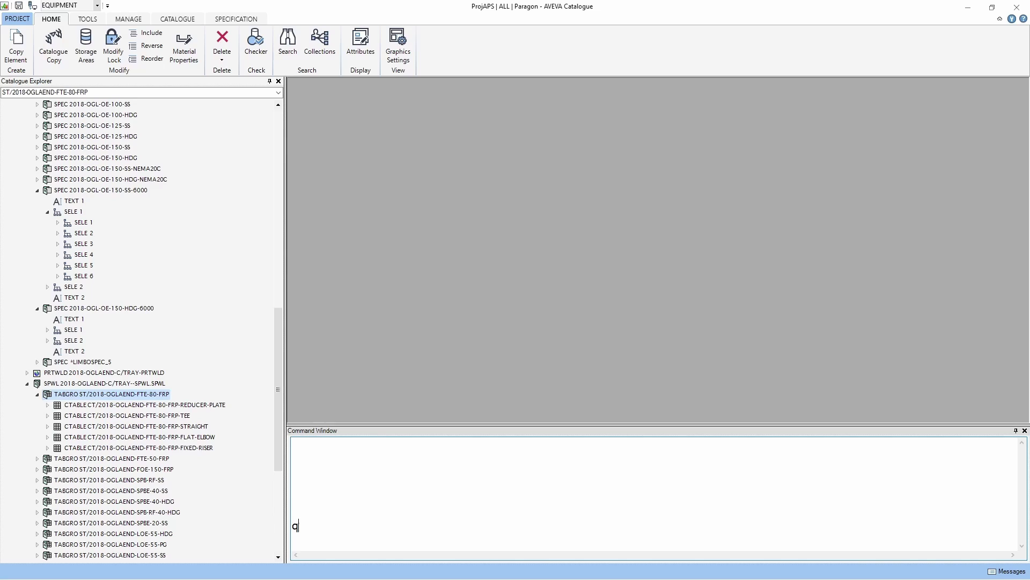
{"action": "type", "text": " att"}
{"action": "key", "text": "Return"}
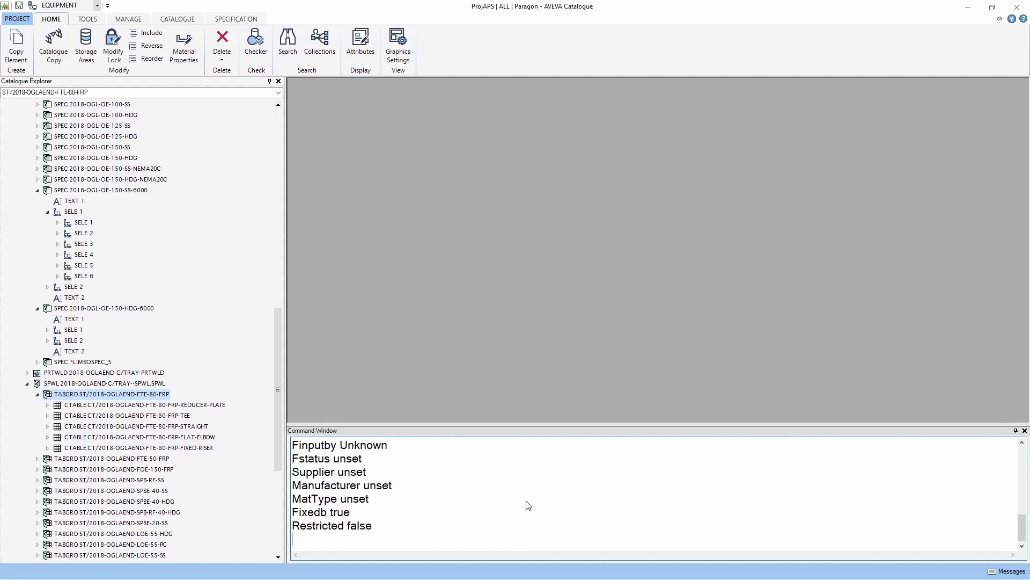
List all attributes of SPEC 2018-OGL-OE-150-HDG-6000 with 'q att'.
{"action": "left_click", "coordinate": [80, 308]}
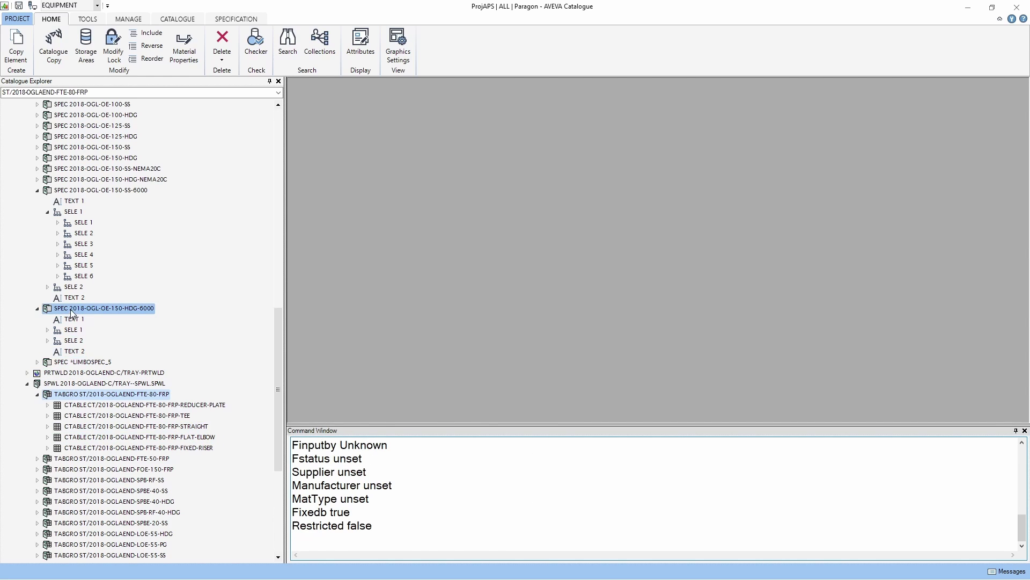
{"action": "left_click", "coordinate": [461, 514]}
{"action": "type", "text": "q "}
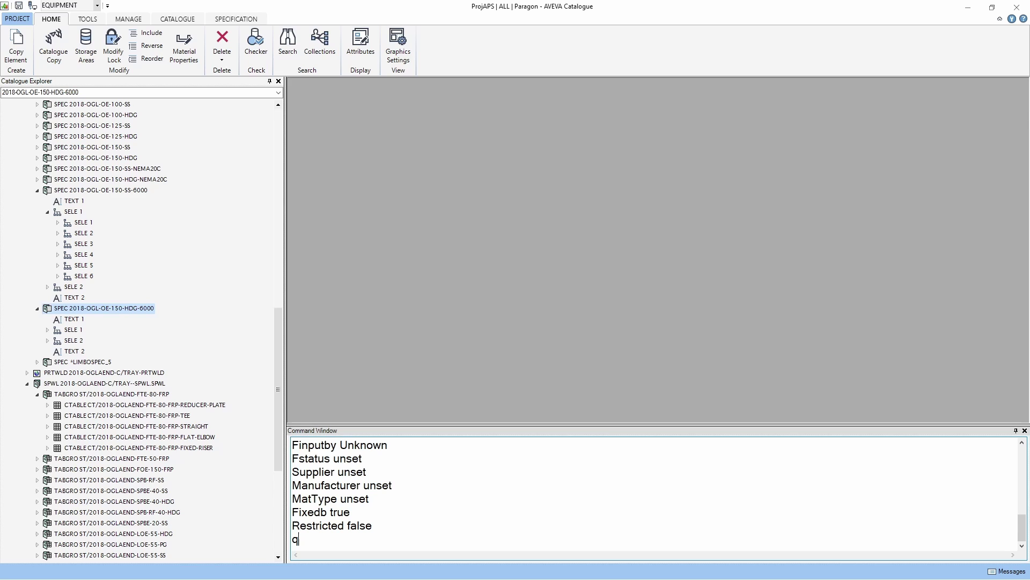
{"action": "type", "text": "att"}
{"action": "key", "text": "Return"}
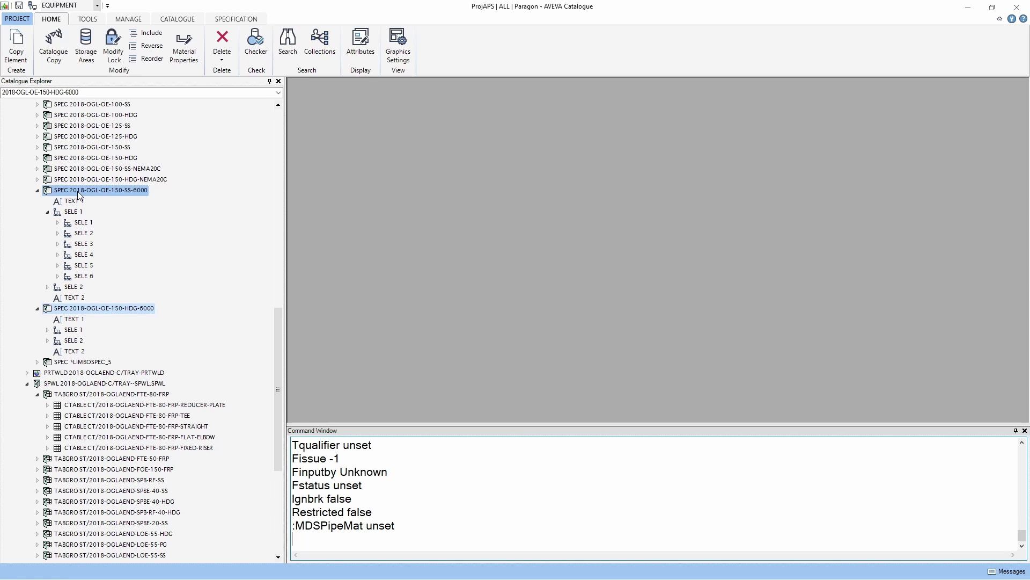
Make SPEC 2018-OGL-OE-150-SS-6000 current and recall the 'q att' query.
{"action": "left_click", "coordinate": [99, 190]}
{"action": "left_click", "coordinate": [450, 542]}
{"action": "key", "text": "Up"}
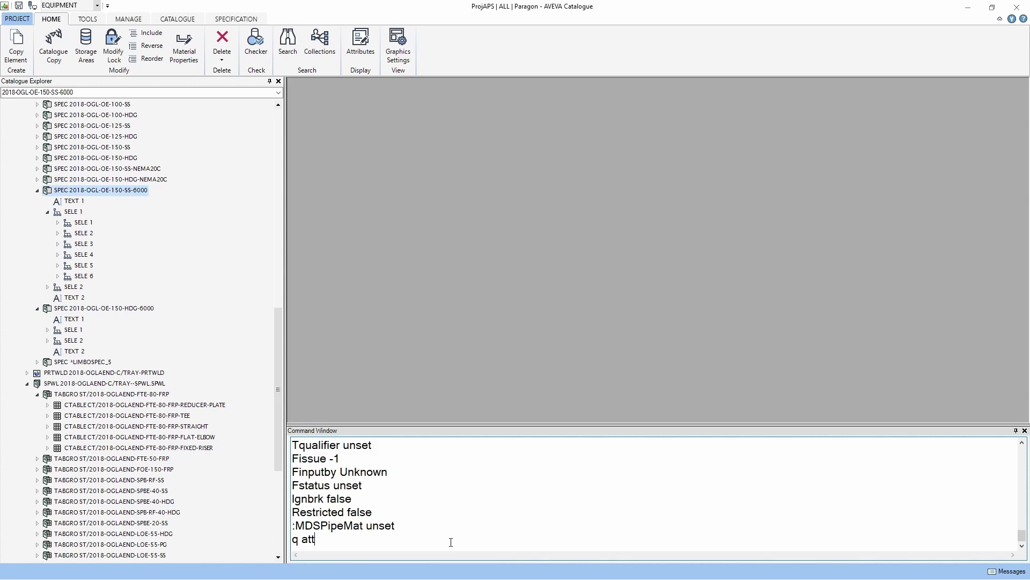
Query the SS-6000 attributes, run 'pml rehash', and enter 'show !!findatt'.
{"action": "key", "text": "Return"}
{"action": "type", "text": "pml rehash"}
{"action": "key", "text": "Return"}
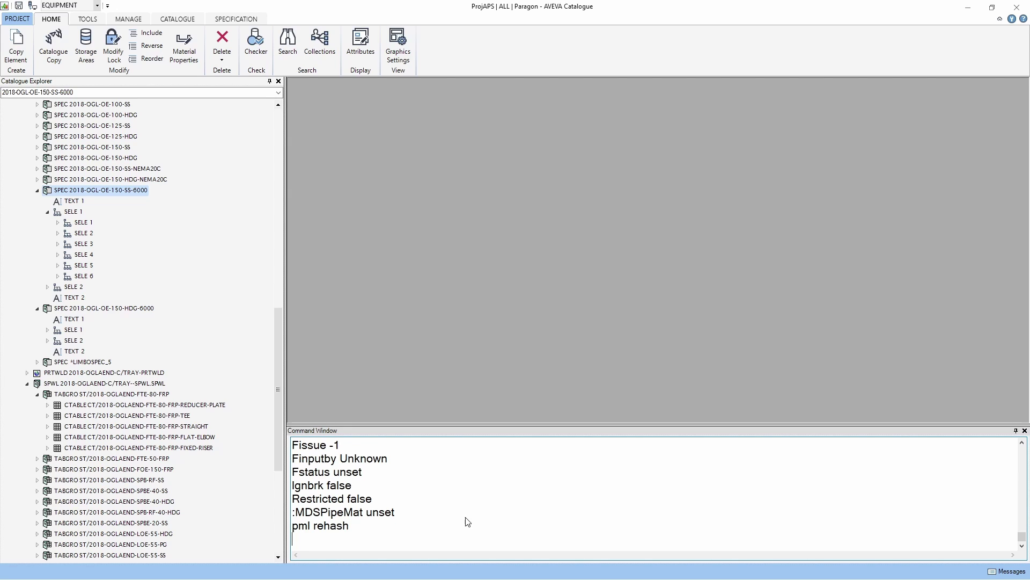
{"action": "type", "text": "show !!findatt"}
Open the findatt Attributes form and load C:\temp\attr.txt as its attribute list.
{"action": "key", "text": "Return"}
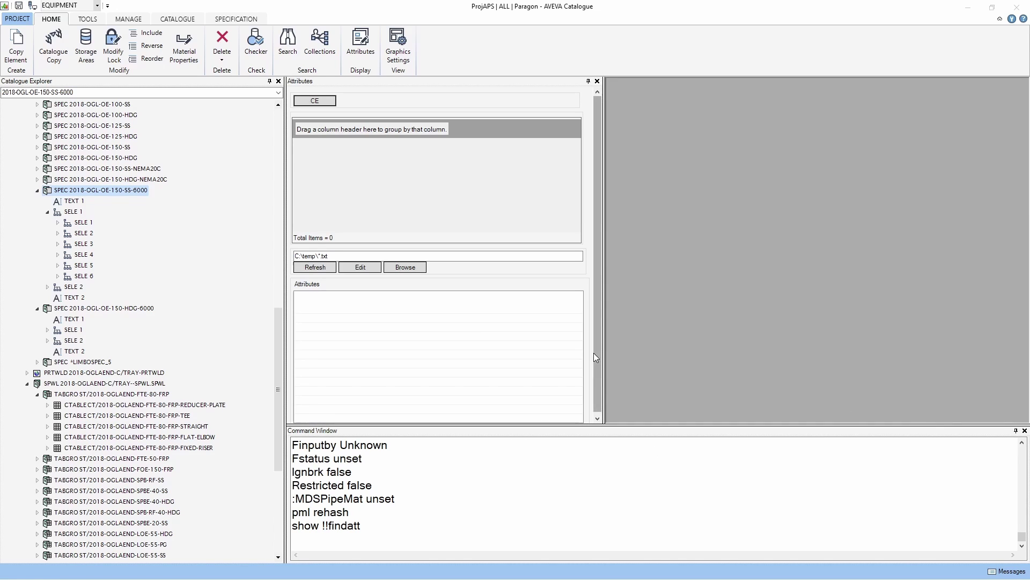
{"action": "left_click", "coordinate": [406, 267]}
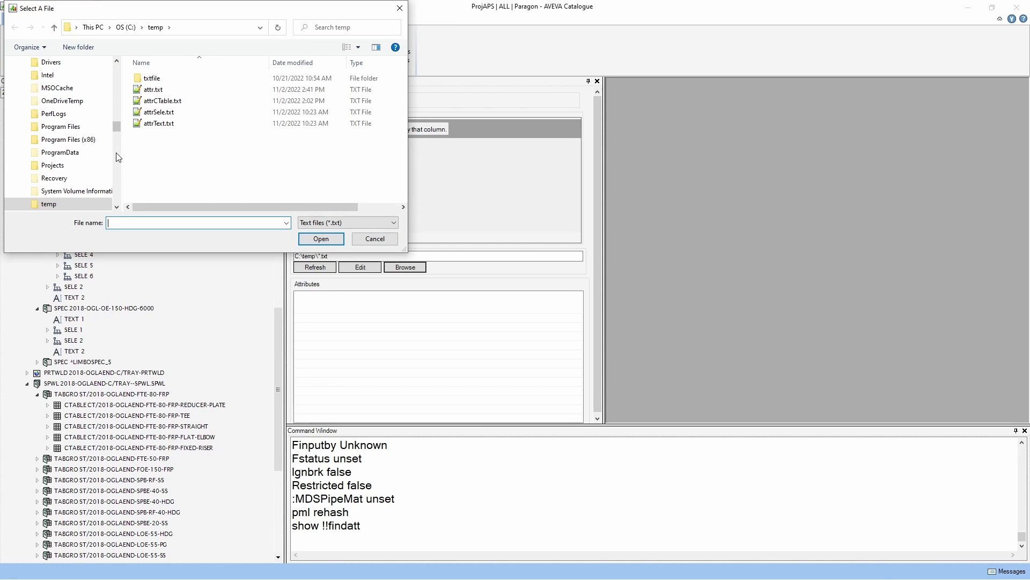
{"action": "left_click", "coordinate": [54, 27]}
{"action": "double_click", "coordinate": [161, 196]}
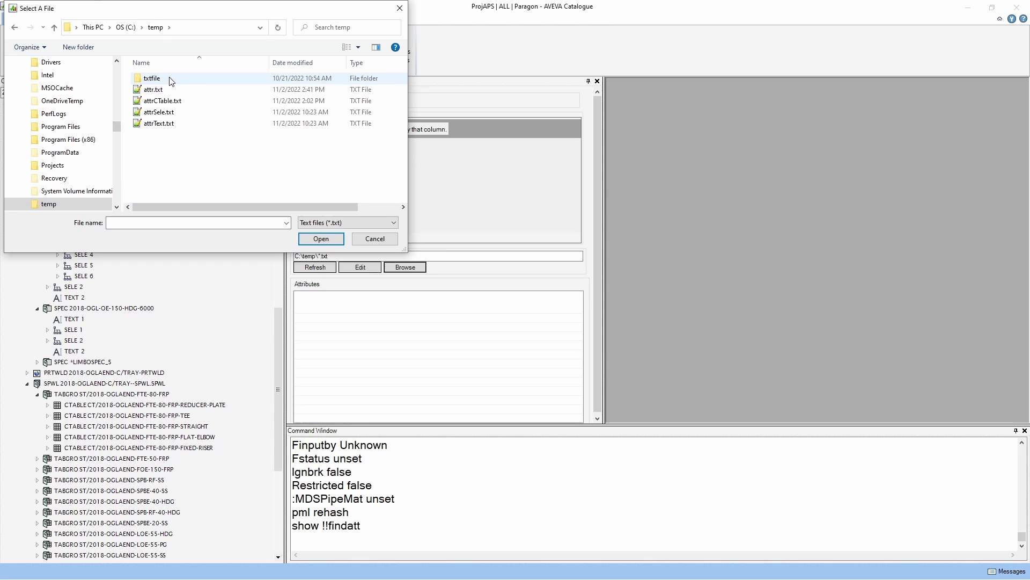
{"action": "left_click", "coordinate": [155, 89]}
{"action": "left_click", "coordinate": [321, 239]}
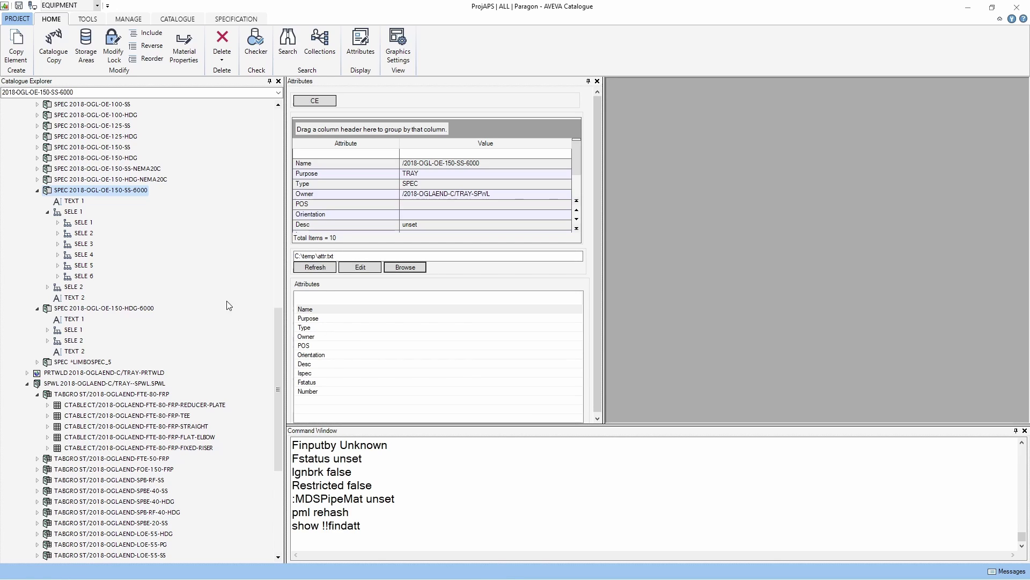
Display the listed attributes for SELE 1, TEXT 2, and the REDUCER-PLATE CTABLE in turn.
{"action": "left_click", "coordinate": [84, 223]}
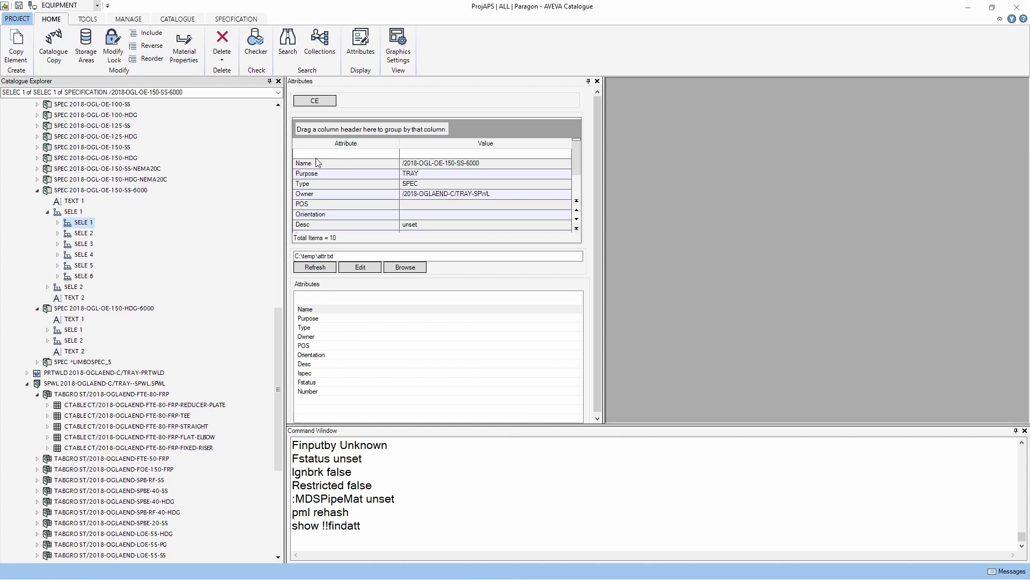
{"action": "left_click", "coordinate": [315, 101]}
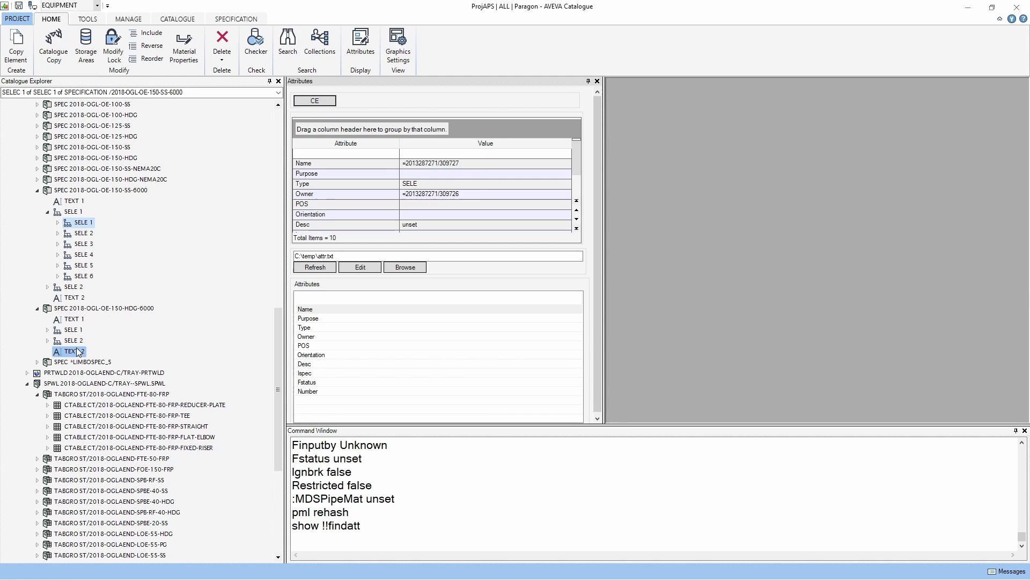
{"action": "left_click", "coordinate": [78, 352]}
{"action": "left_click", "coordinate": [315, 101]}
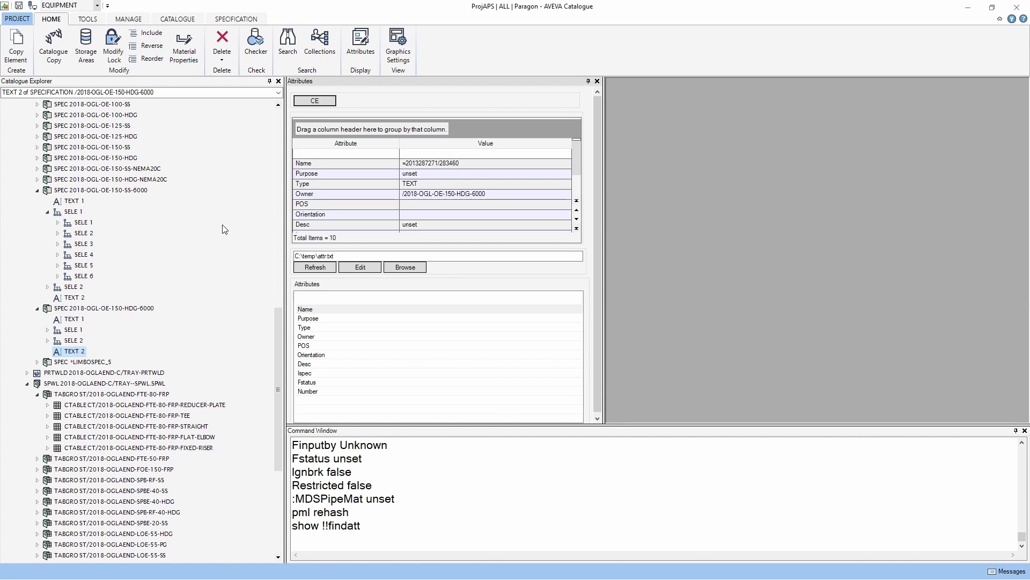
{"action": "left_click", "coordinate": [96, 406]}
{"action": "left_click", "coordinate": [317, 101]}
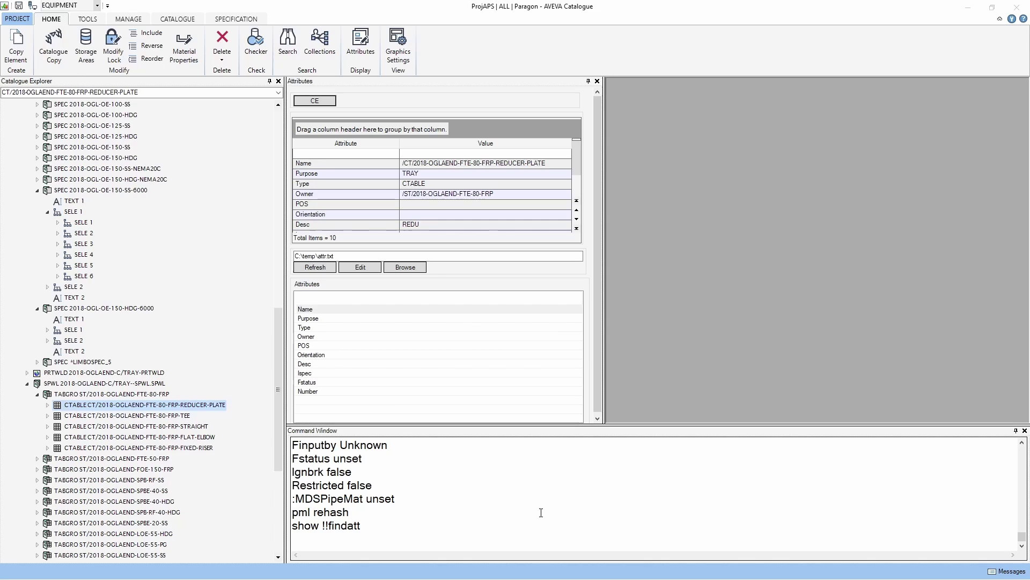
Load attrSele.txt as the form's attribute list.
{"action": "left_click", "coordinate": [408, 268]}
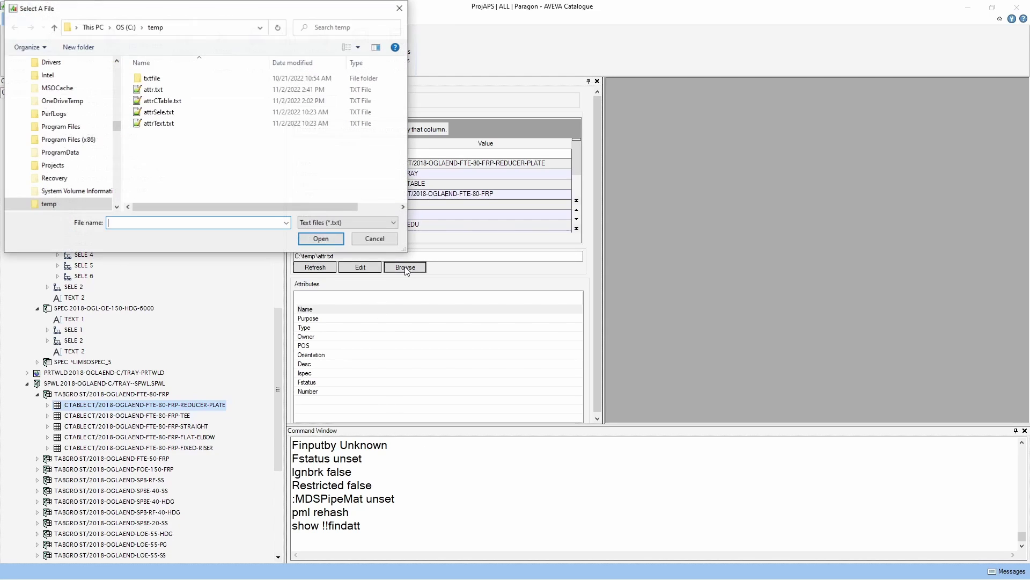
{"action": "left_click", "coordinate": [171, 113]}
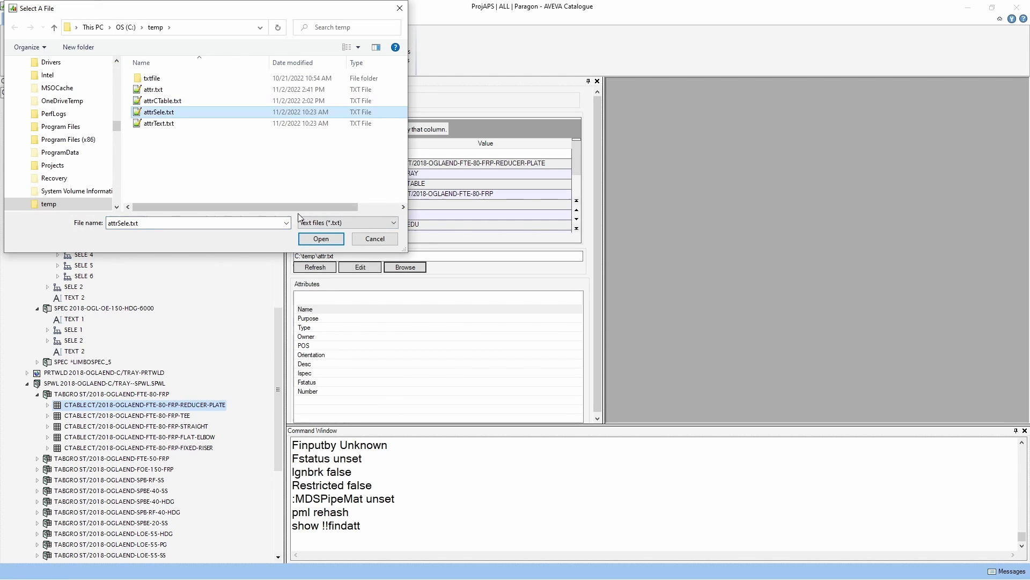
{"action": "left_click", "coordinate": [320, 239]}
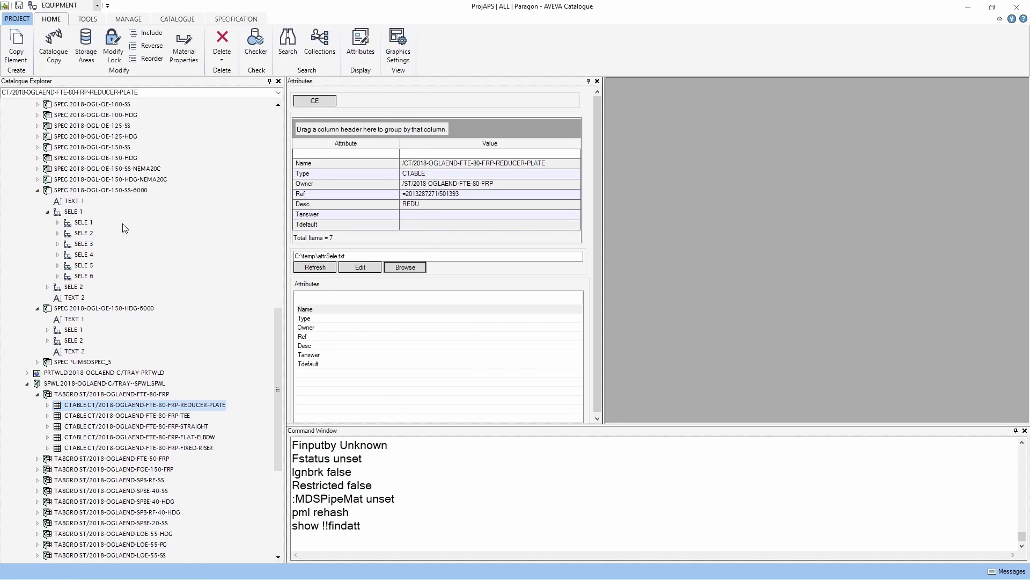
Show SS-6000's SELE 1 and SELE 2, then HDG-6000's SELE 1 in the form.
{"action": "left_click", "coordinate": [72, 212]}
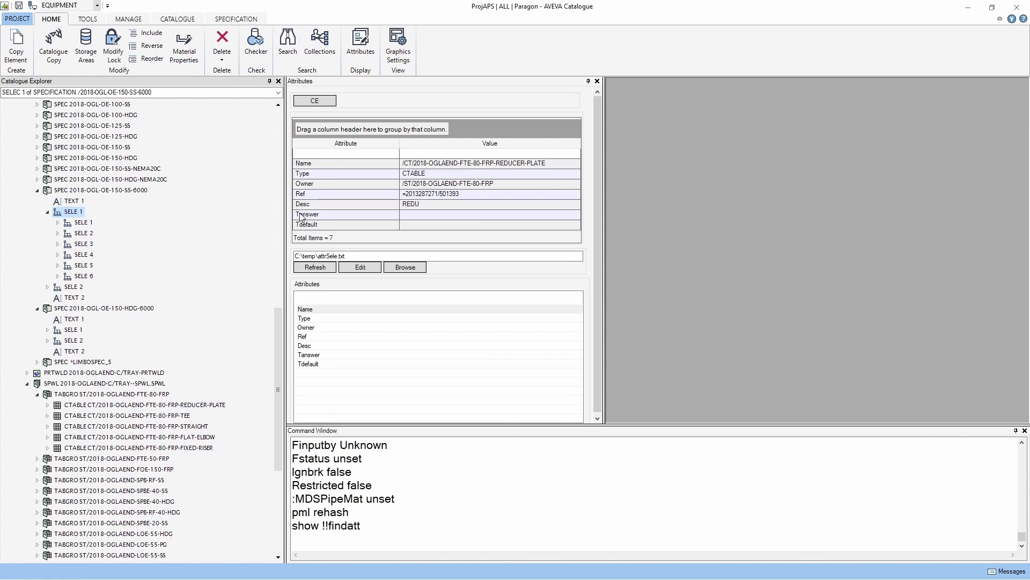
{"action": "left_click", "coordinate": [315, 101]}
{"action": "left_click", "coordinate": [80, 233]}
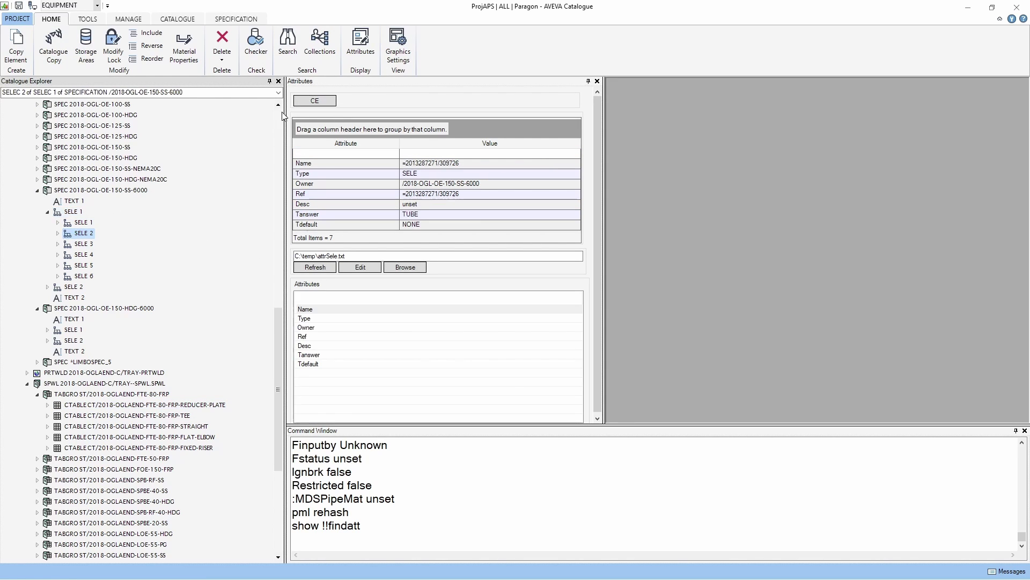
{"action": "left_click", "coordinate": [315, 101]}
{"action": "left_click", "coordinate": [72, 329]}
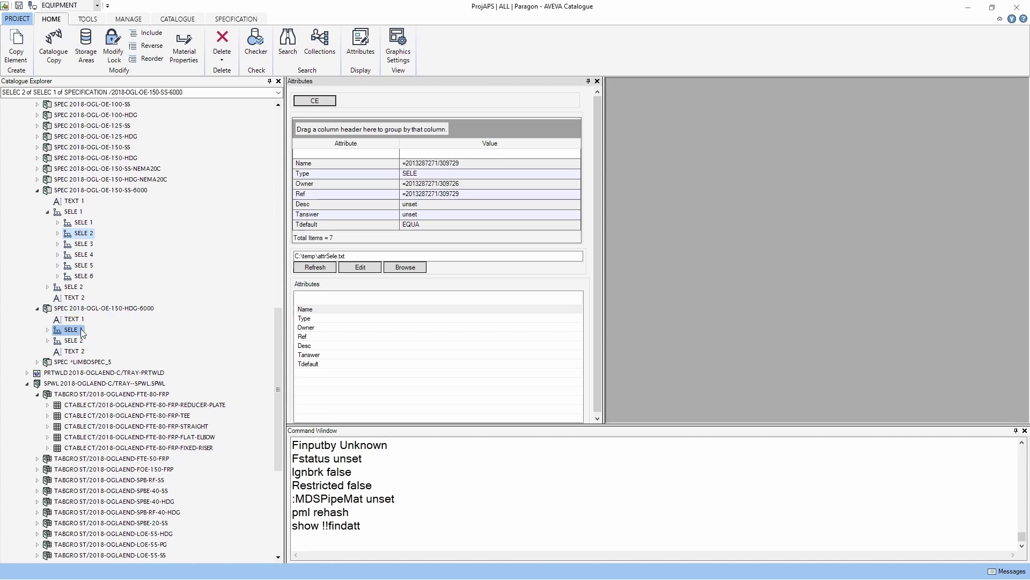
{"action": "left_click", "coordinate": [315, 101]}
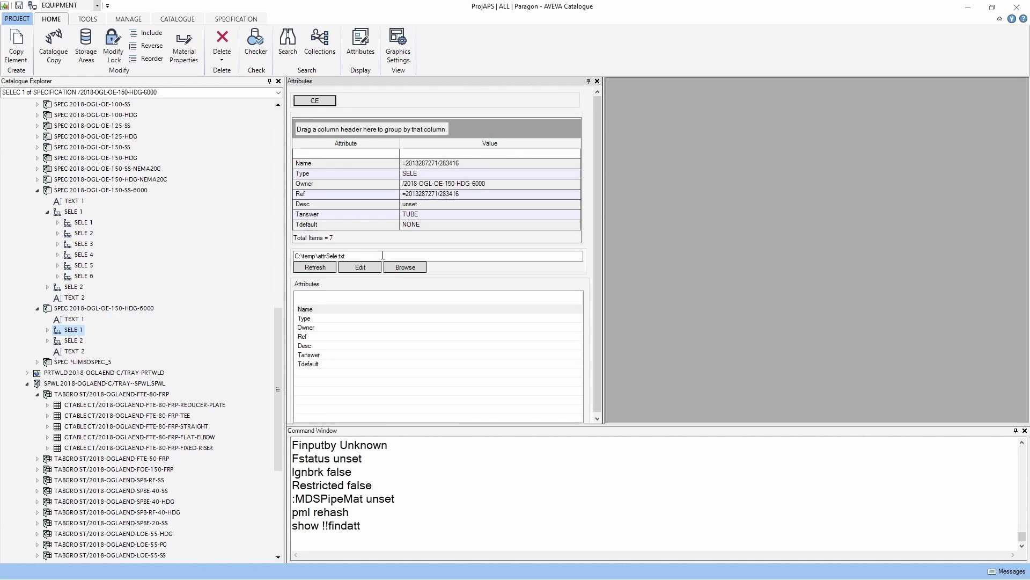
Load attrText.txt as the form's attribute list.
{"action": "left_click", "coordinate": [405, 267]}
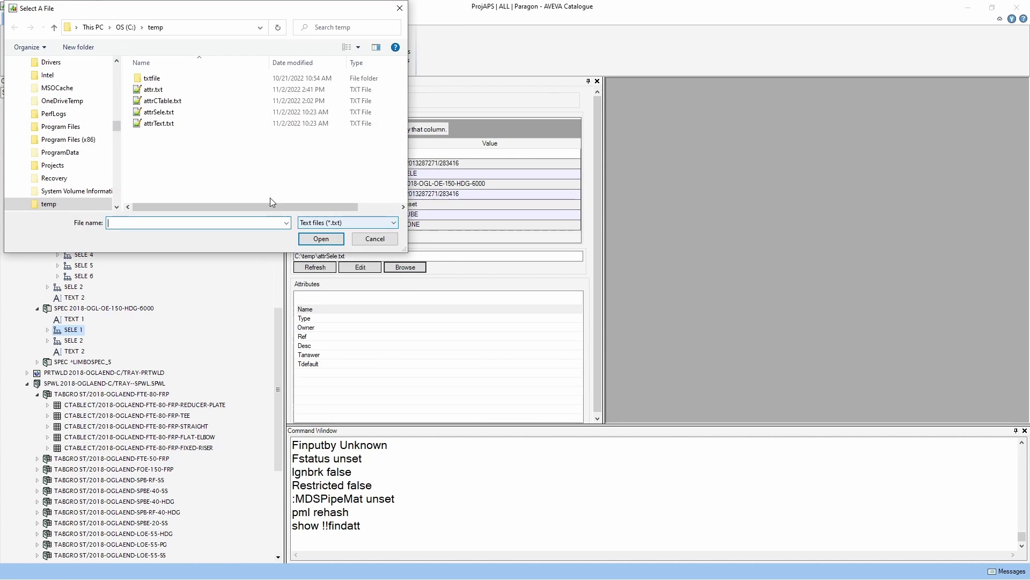
{"action": "left_click", "coordinate": [161, 124]}
{"action": "left_click", "coordinate": [326, 239]}
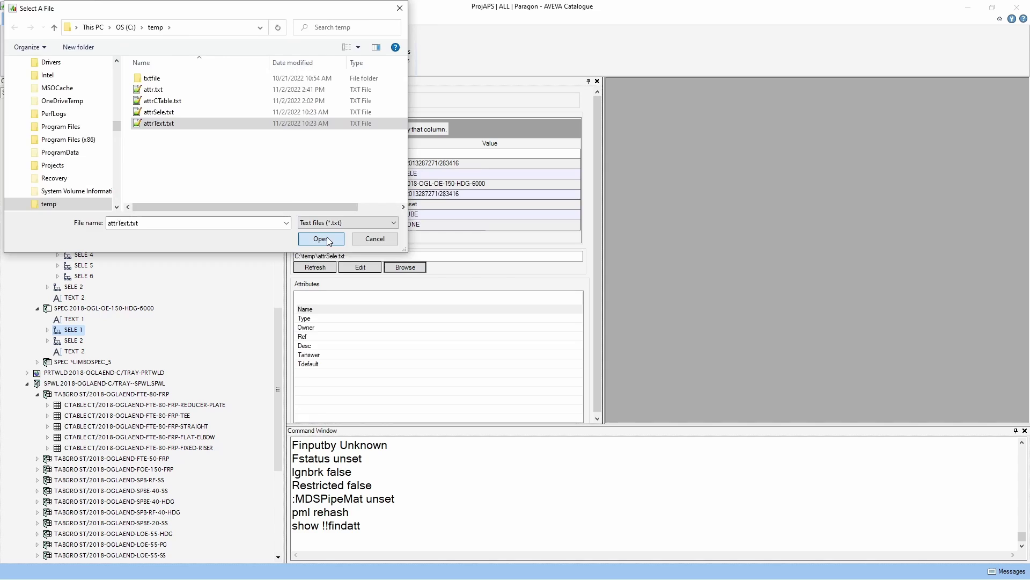
Show Name, Owner and Stext for SS-6000's TEXT 1 and TEXT 2, and HDG-6000's TEXT 2.
{"action": "left_click", "coordinate": [72, 201]}
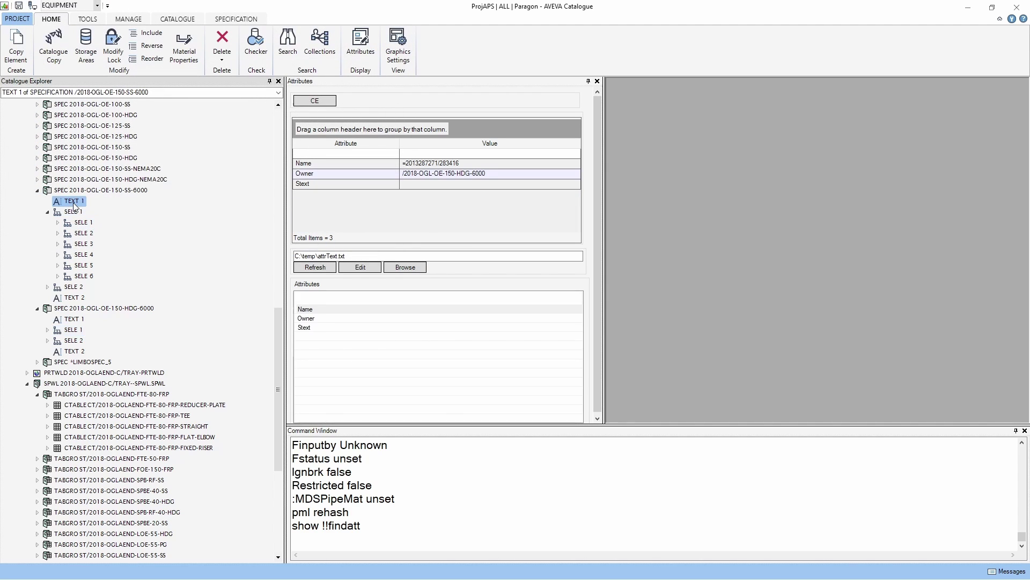
{"action": "left_click", "coordinate": [308, 106]}
{"action": "left_click", "coordinate": [73, 297]}
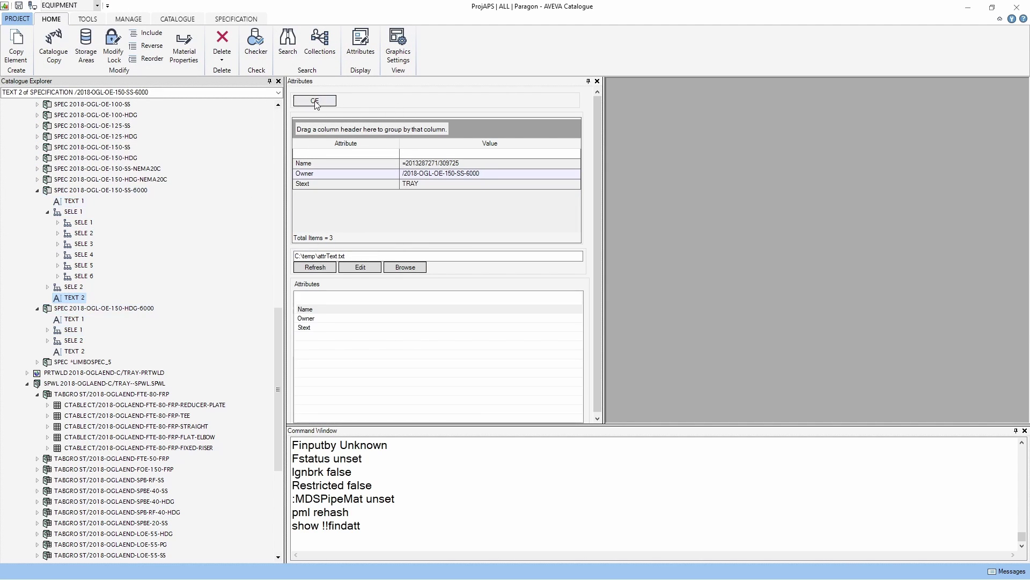
{"action": "left_click", "coordinate": [316, 102]}
{"action": "left_click", "coordinate": [73, 350]}
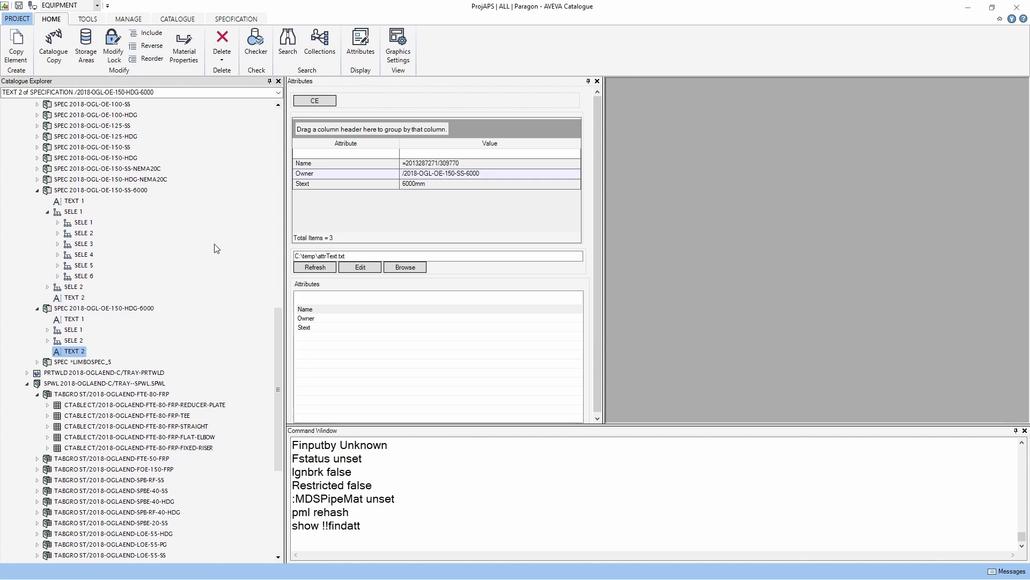
{"action": "left_click", "coordinate": [324, 102]}
{"action": "left_click", "coordinate": [327, 102]}
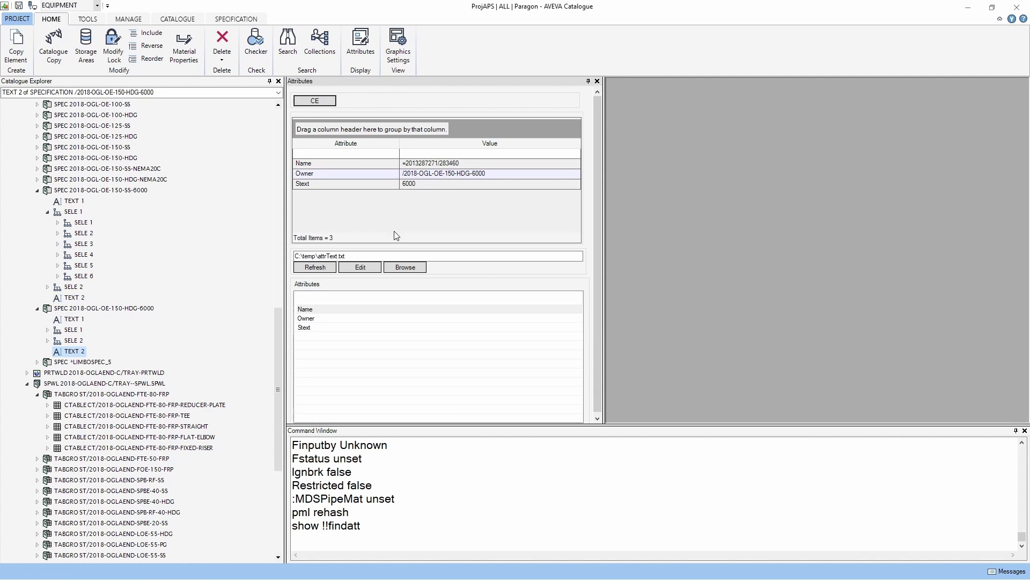
{"action": "left_click", "coordinate": [417, 273]}
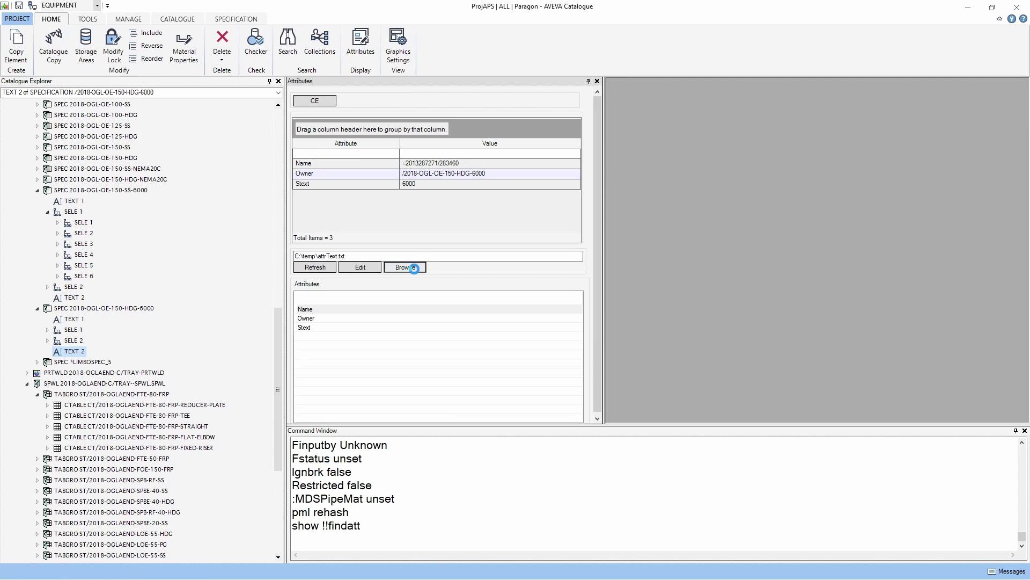
Load attrCTable.txt and view the REDUCER-PLATE and FRP-TEE CTABLE attributes.
{"action": "left_click", "coordinate": [175, 102]}
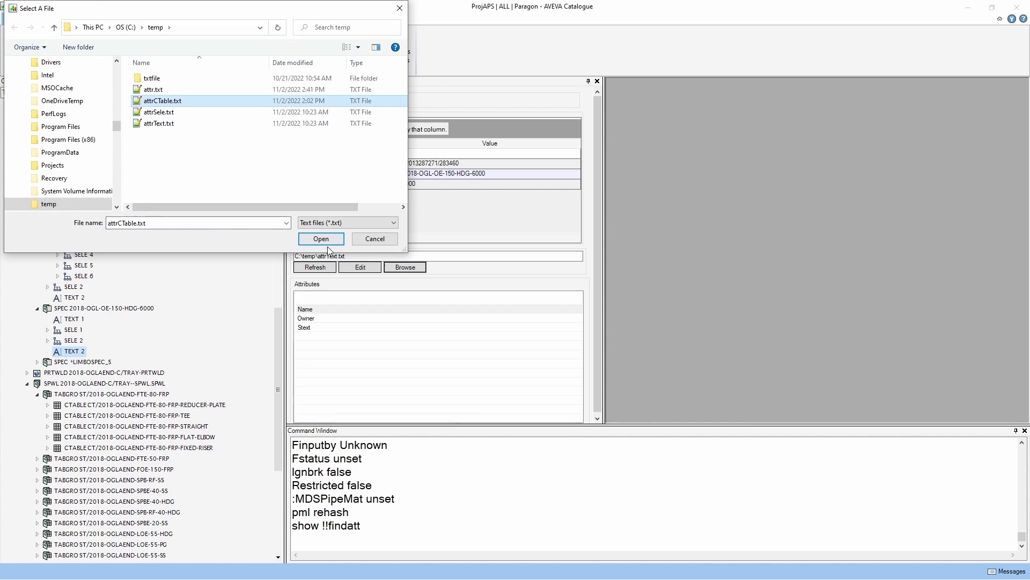
{"action": "left_click", "coordinate": [321, 239]}
{"action": "left_click", "coordinate": [125, 405]}
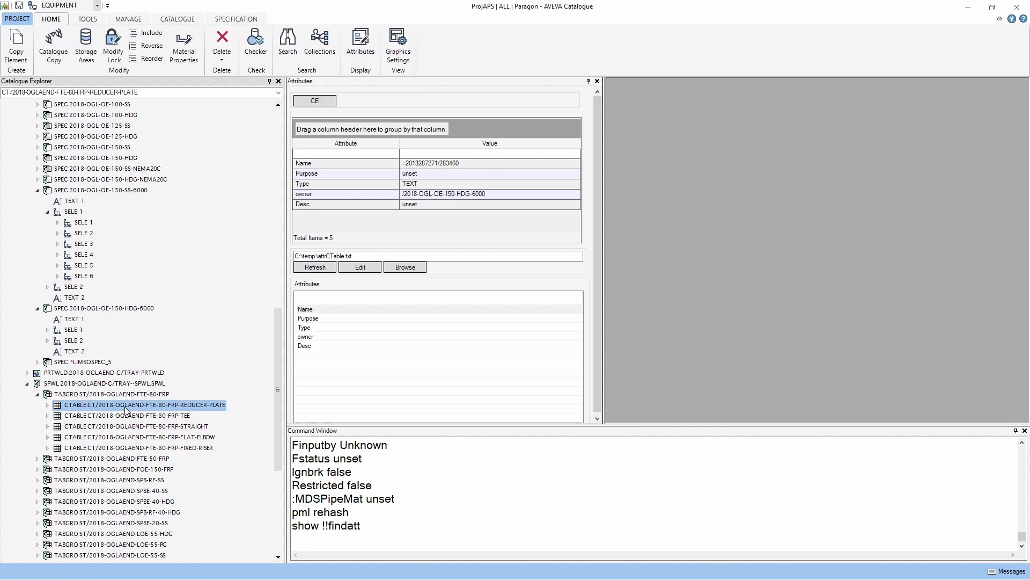
{"action": "left_click", "coordinate": [319, 102]}
{"action": "left_click", "coordinate": [128, 416]}
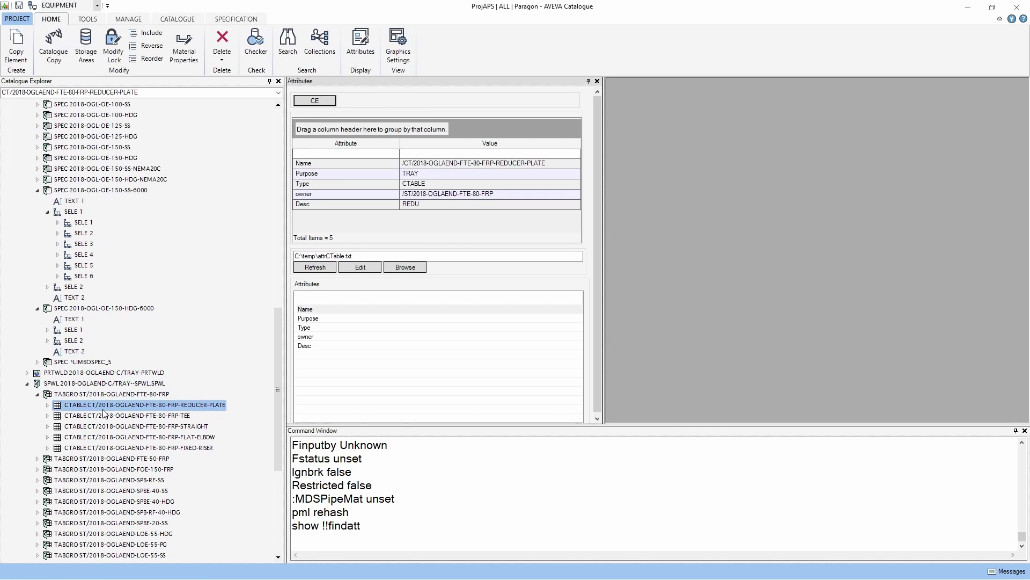
{"action": "left_click", "coordinate": [323, 102]}
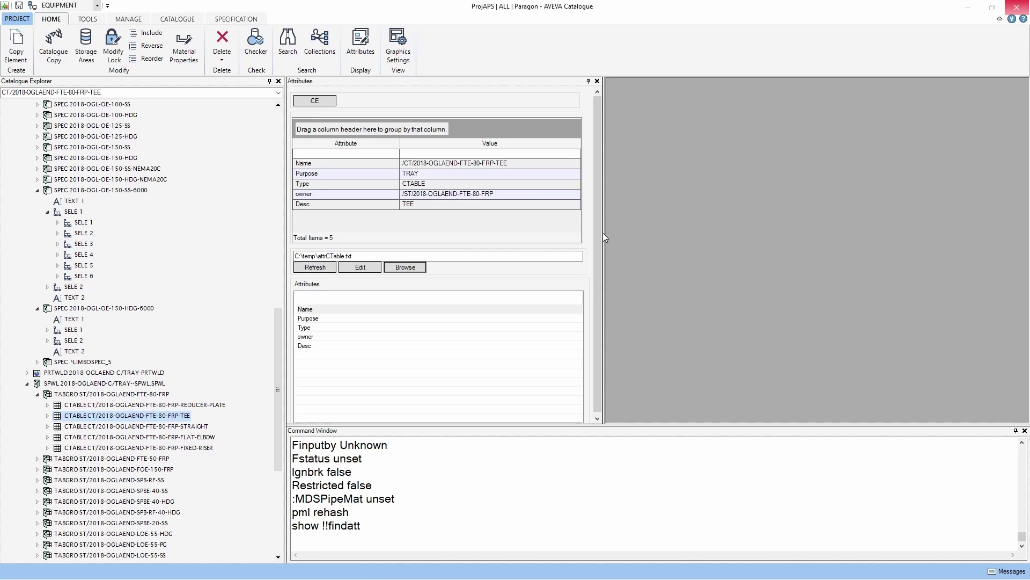
Switch the form back to attr.txt, showing ten attributes for FRP-TEE.
{"action": "left_click", "coordinate": [417, 268]}
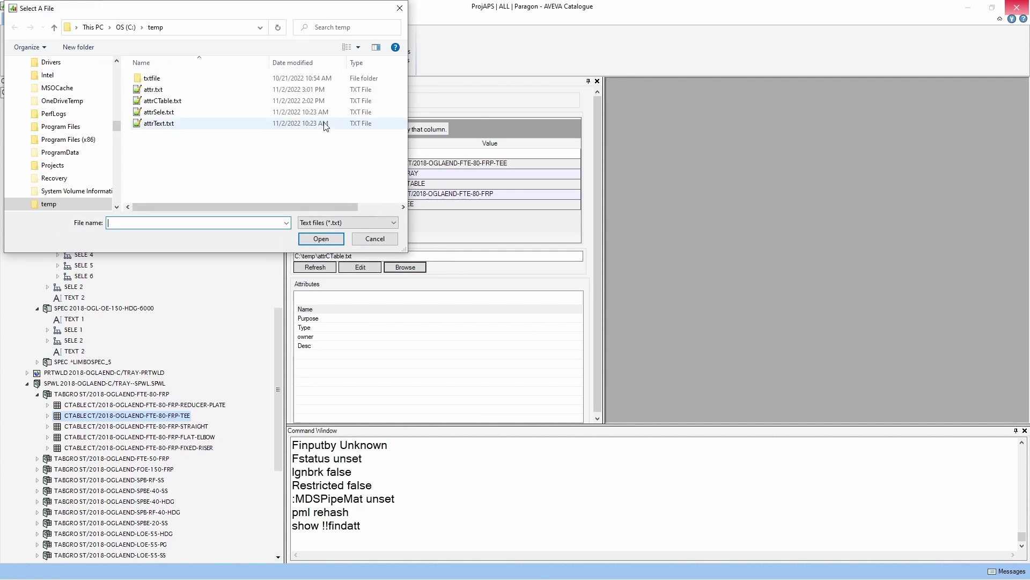
{"action": "left_click", "coordinate": [175, 90]}
{"action": "left_click", "coordinate": [319, 237]}
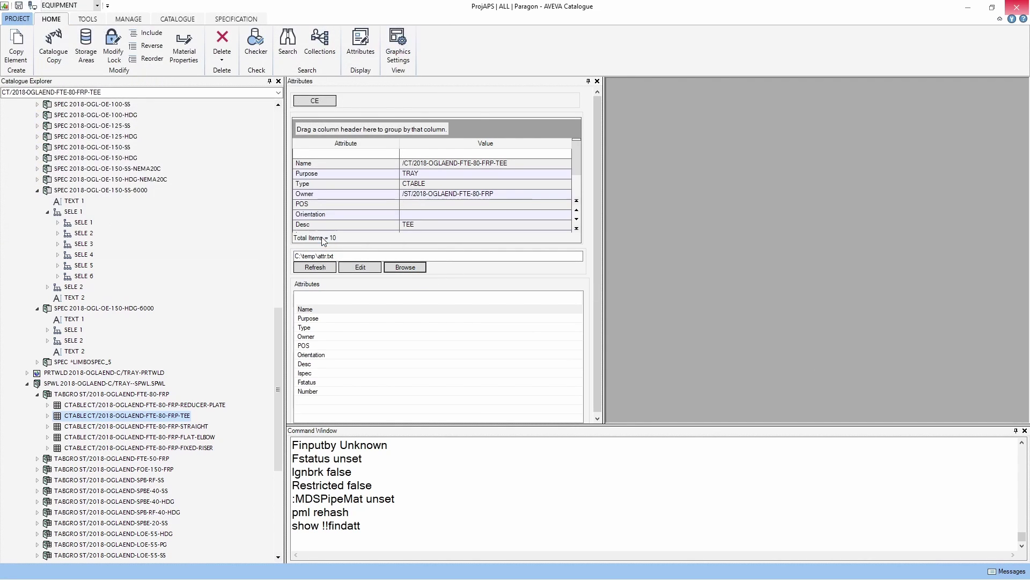
Open attr.txt in Notepad++ and delete the POS and Orientation lines.
{"action": "left_click", "coordinate": [347, 268]}
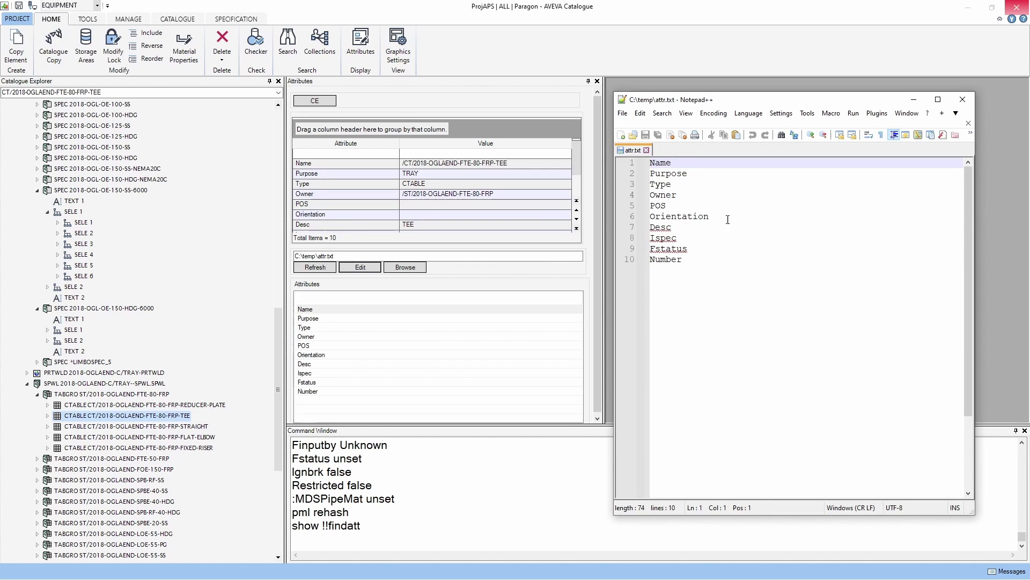
{"action": "left_click_drag", "start_coordinate": [728, 220], "coordinate": [650, 206]}
{"action": "key", "text": "Delete"}
{"action": "key", "text": "BackSpace"}
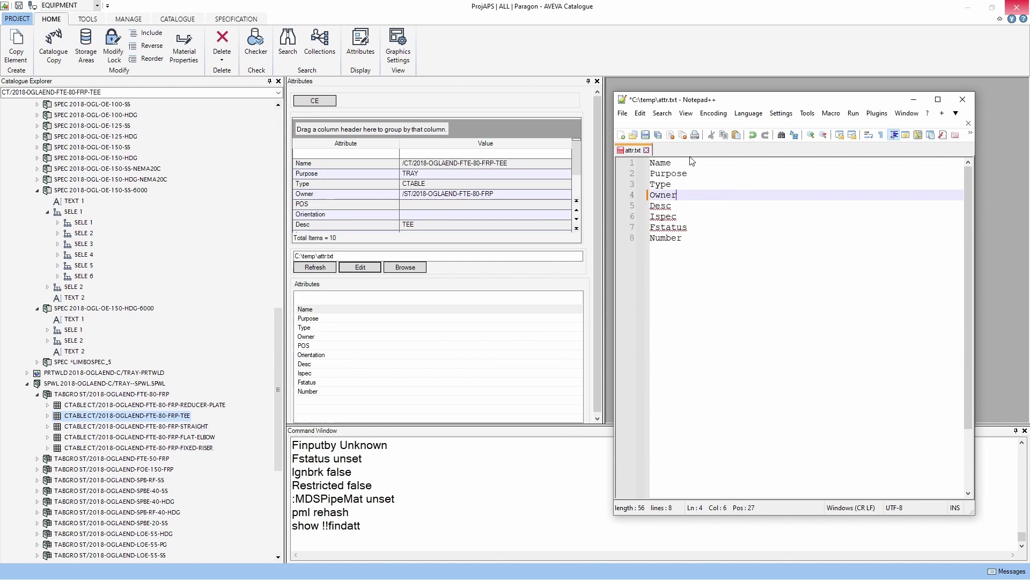
Insert Refno as the first line, save attr.txt and close Notepad++.
{"action": "left_click", "coordinate": [657, 164]}
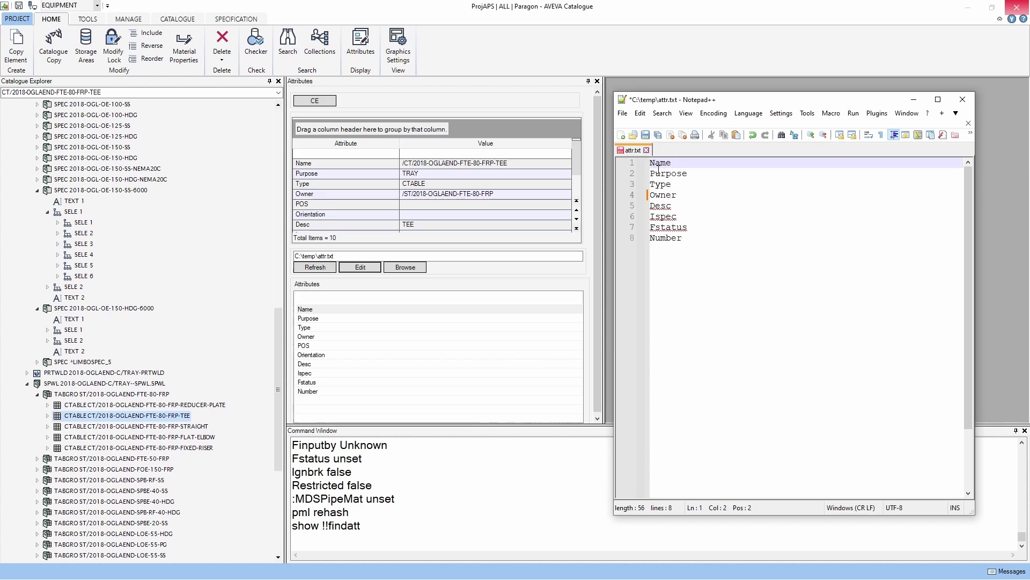
{"action": "key", "text": "Home"}
{"action": "key", "text": "Return"}
{"action": "key", "text": "Up"}
{"action": "type", "text": "Refn"}
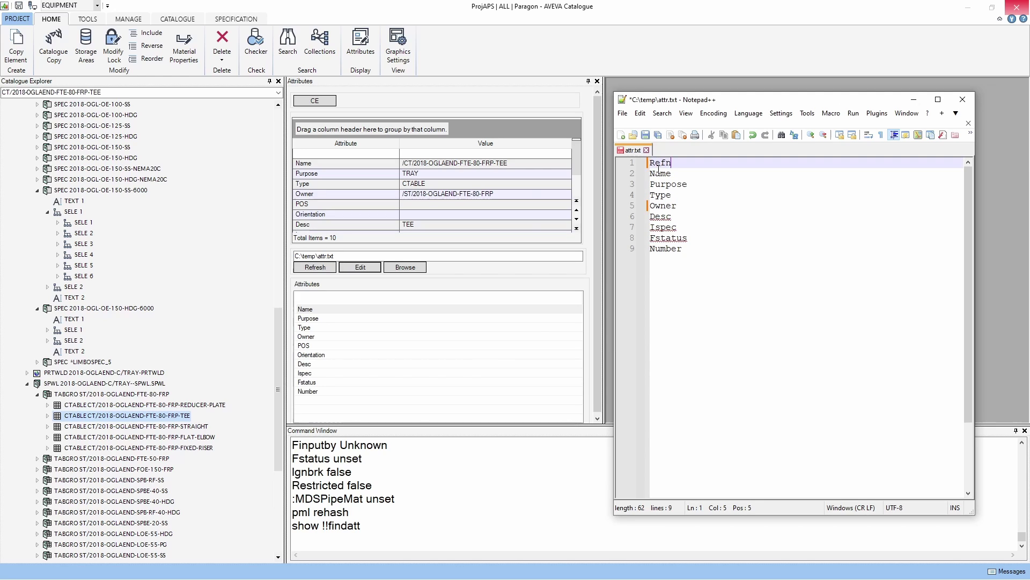
{"action": "type", "text": "o"}
{"action": "left_click", "coordinate": [647, 135]}
{"action": "left_click", "coordinate": [969, 122]}
{"action": "left_click", "coordinate": [970, 95]}
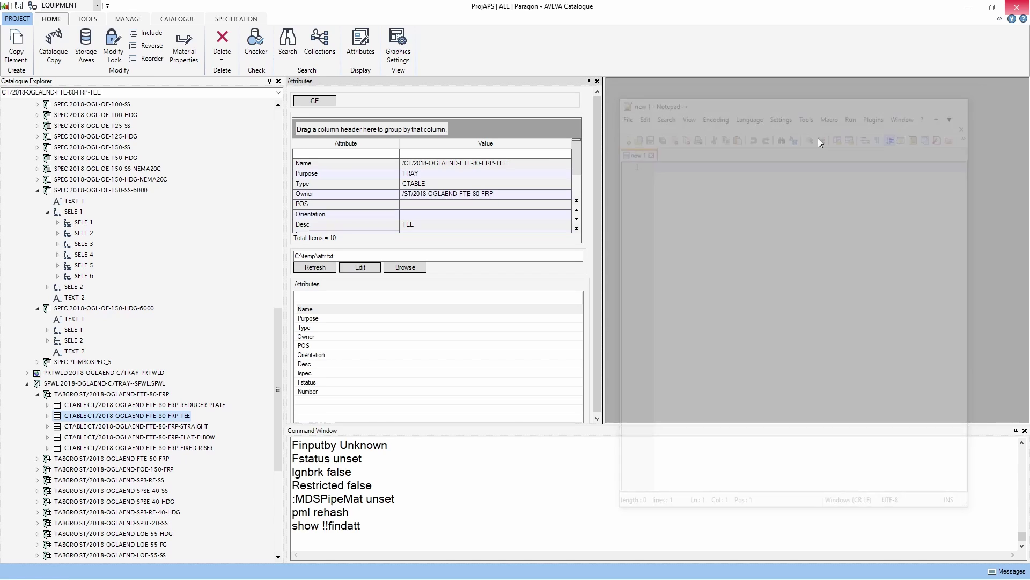
Refresh the form with the edited attr.txt and show HDG-6000's SELE 1 values.
{"action": "left_click", "coordinate": [322, 268]}
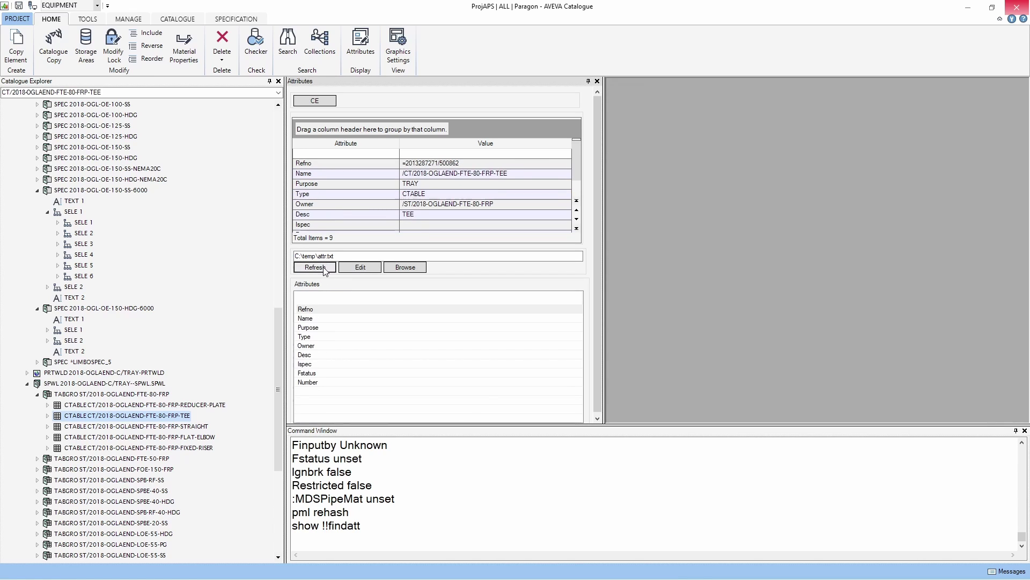
{"action": "left_click", "coordinate": [78, 331]}
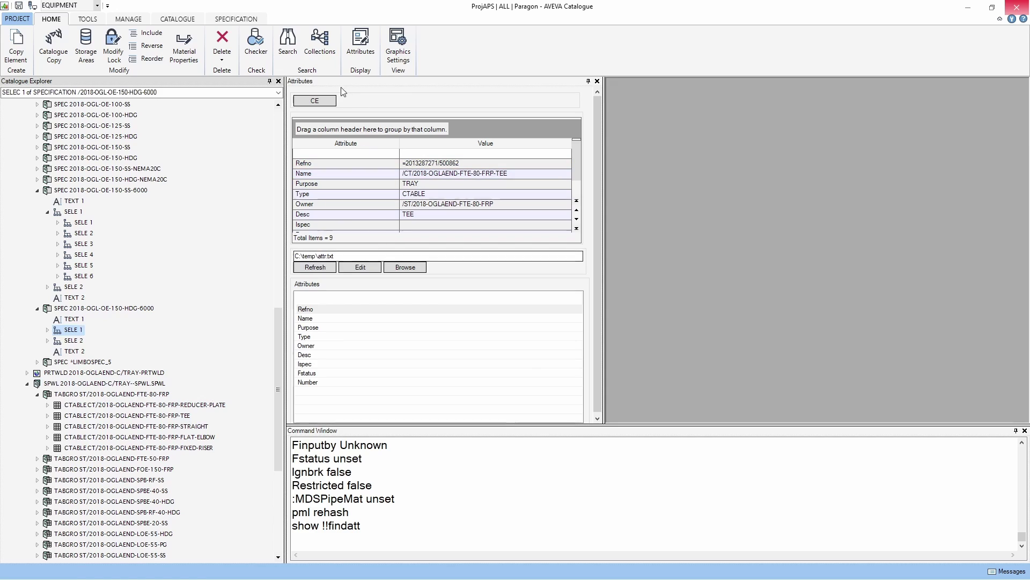
{"action": "left_click", "coordinate": [322, 101]}
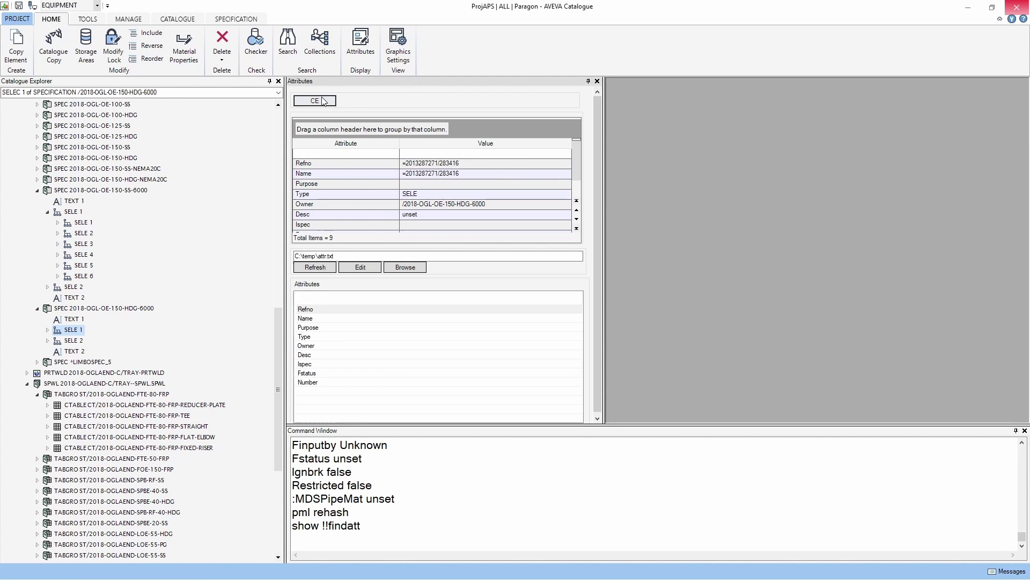